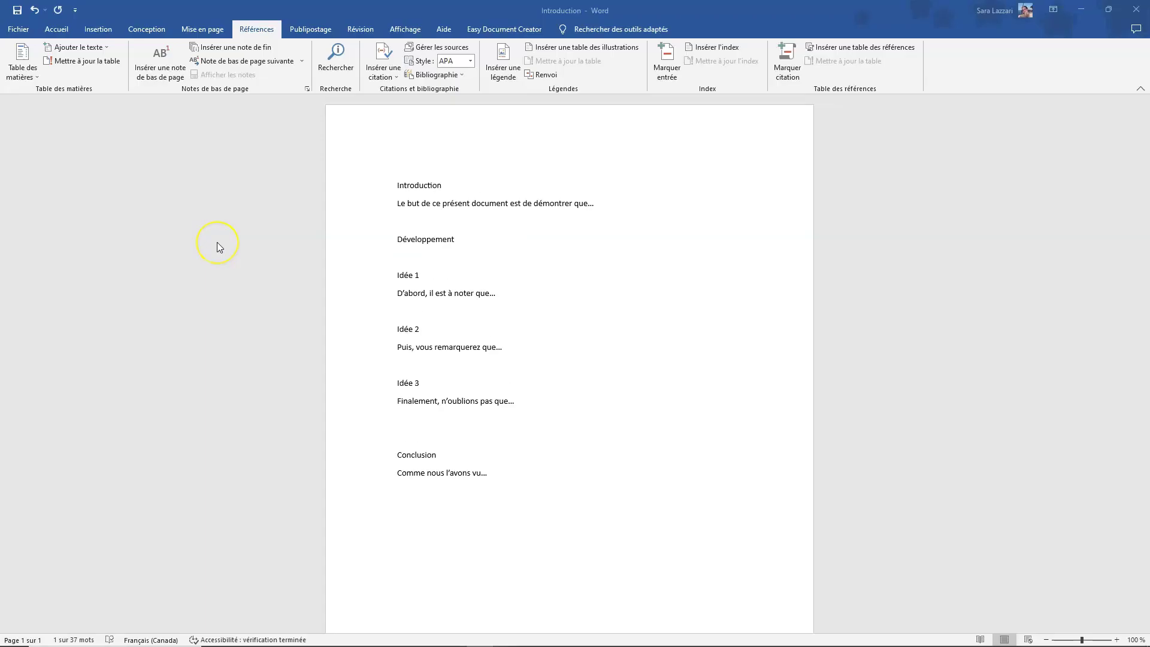
Add the "Introduction" heading to the table of contents as Niveau 1.
{"action": "triple_click", "coordinate": [454, 189]}
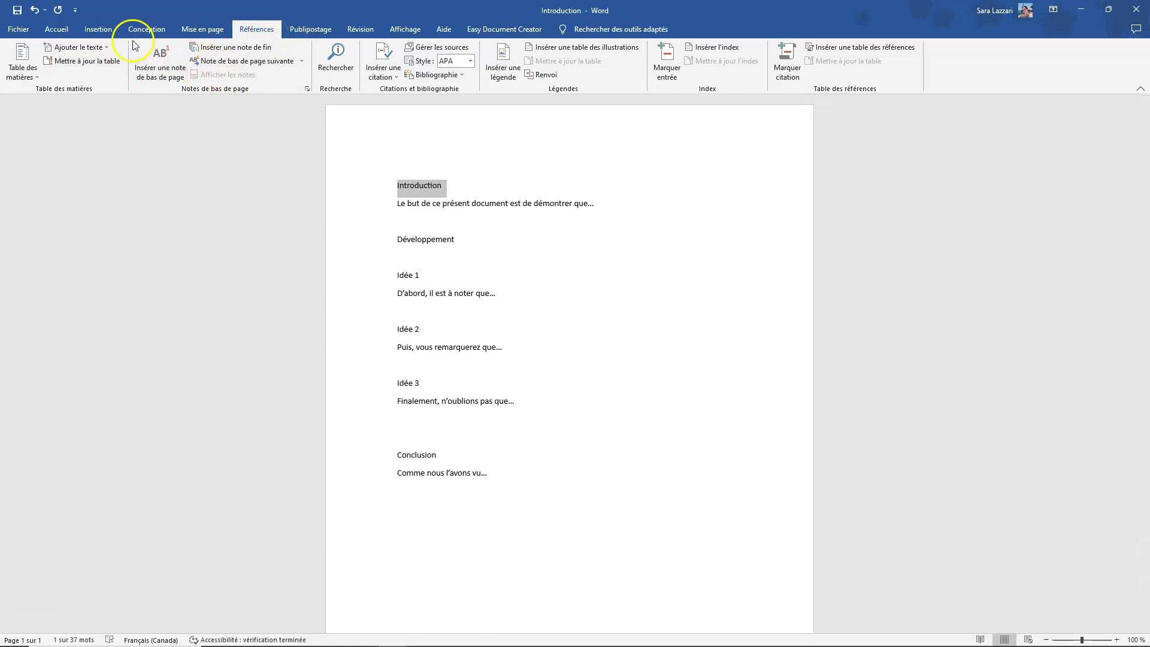
{"action": "left_click", "coordinate": [108, 49]}
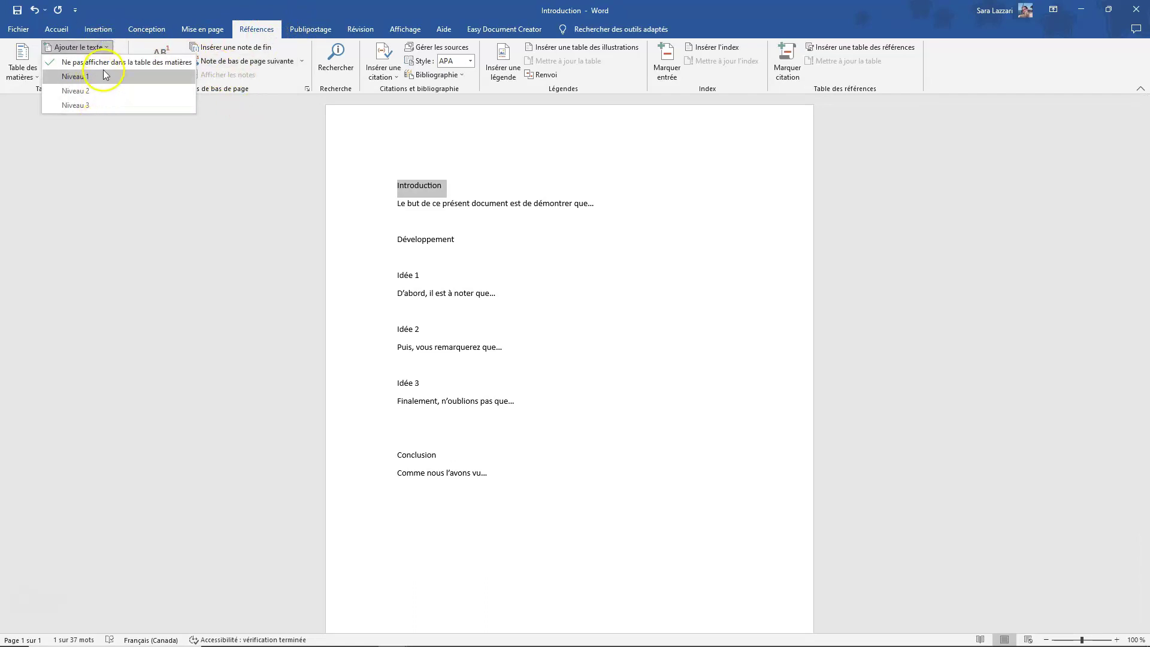
{"action": "left_click", "coordinate": [105, 77]}
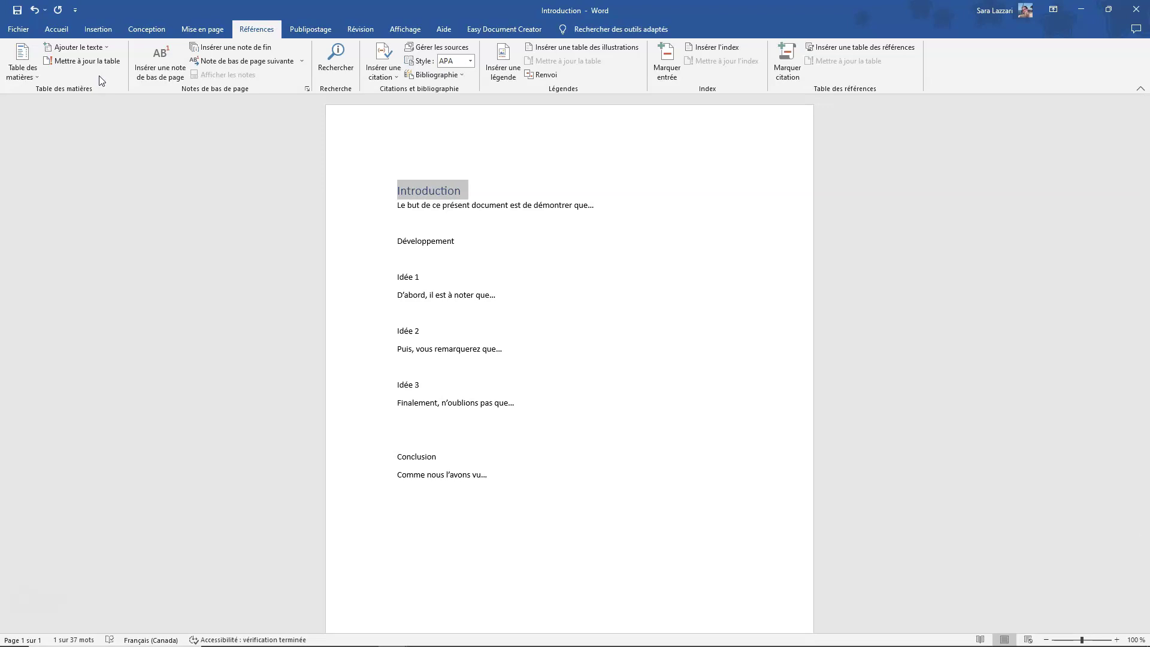
Switch to the English Word document in the remote desktop session and mark its "Introduction" heading as Level 1 for the table of contents.
{"action": "left_click", "coordinate": [457, 635]}
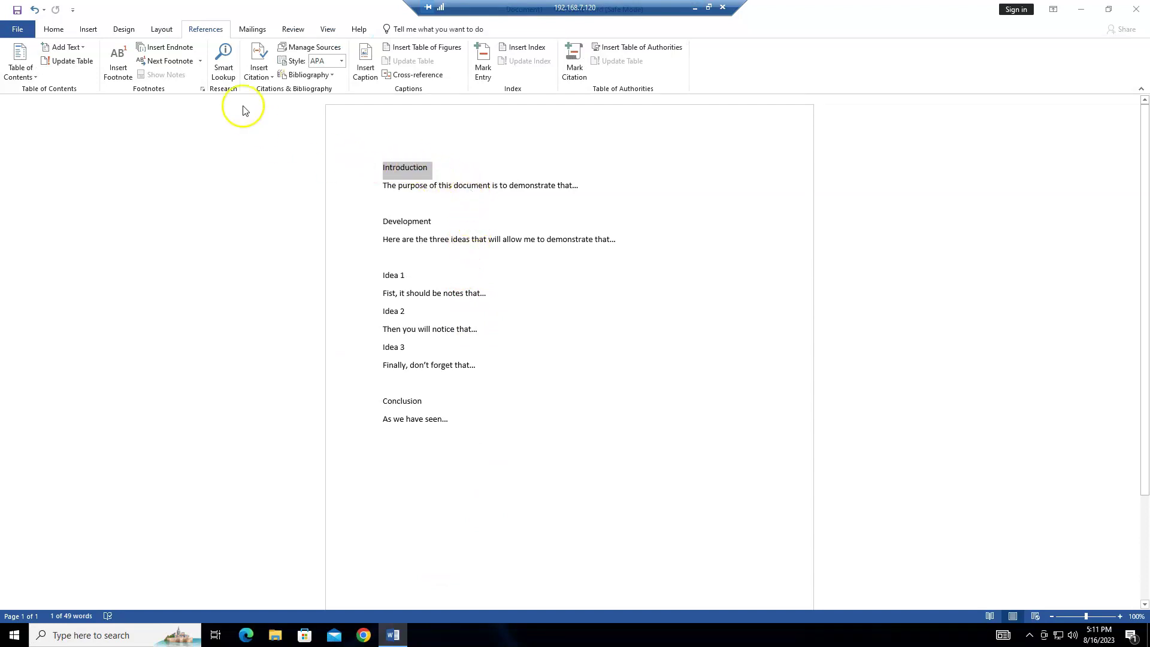
{"action": "left_click", "coordinate": [80, 49]}
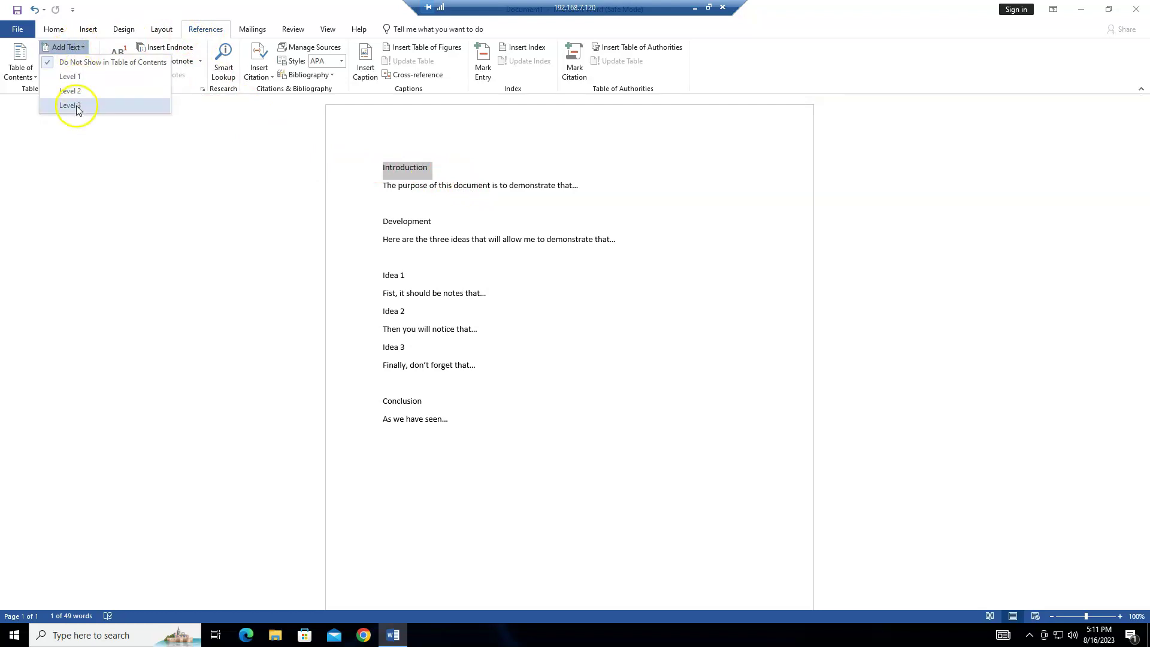
{"action": "left_click", "coordinate": [73, 77]}
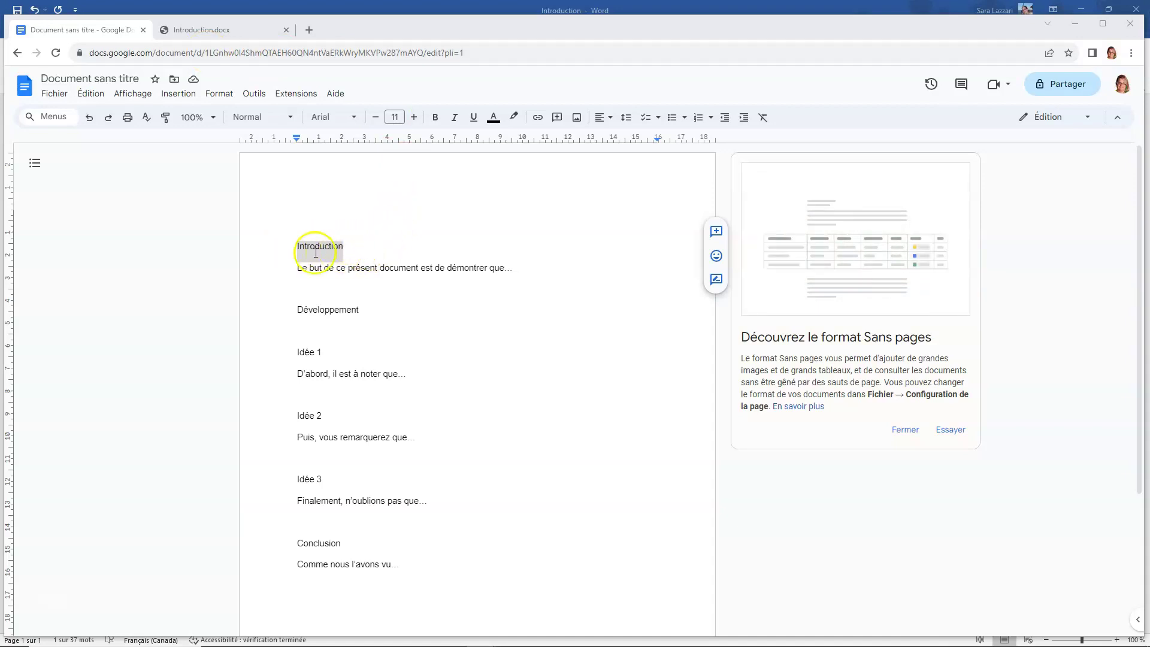
Apply the Titre 1 paragraph style to the selected "Introduction" heading in the Google Docs document.
{"action": "left_click", "coordinate": [219, 94]}
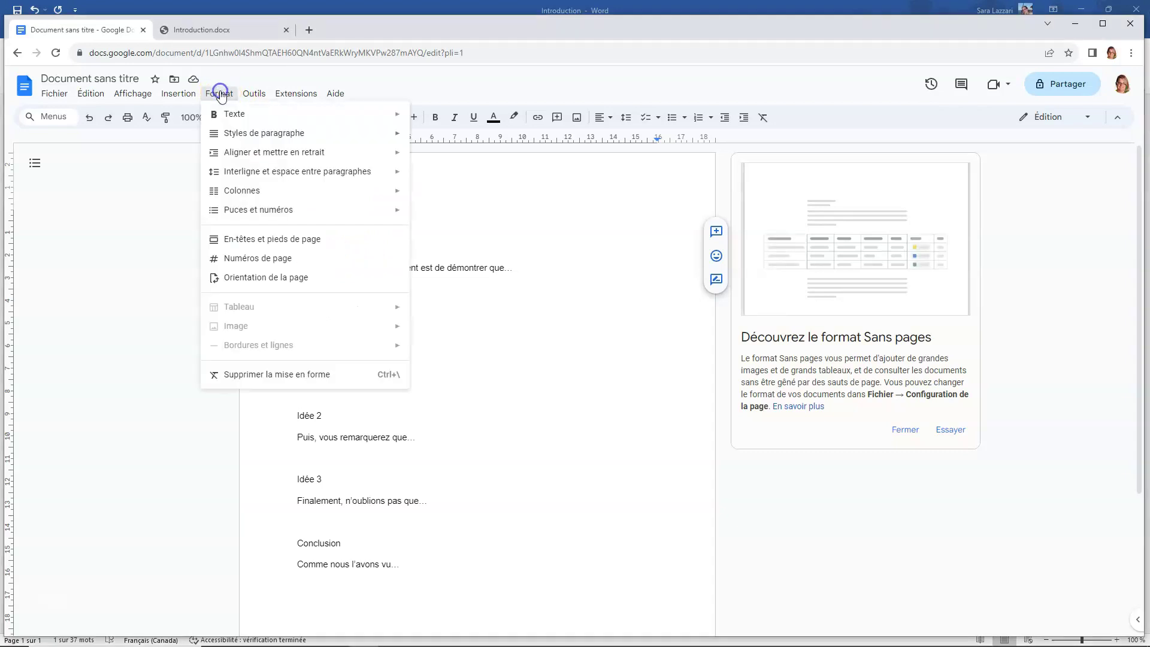
{"action": "left_click", "coordinate": [245, 139]}
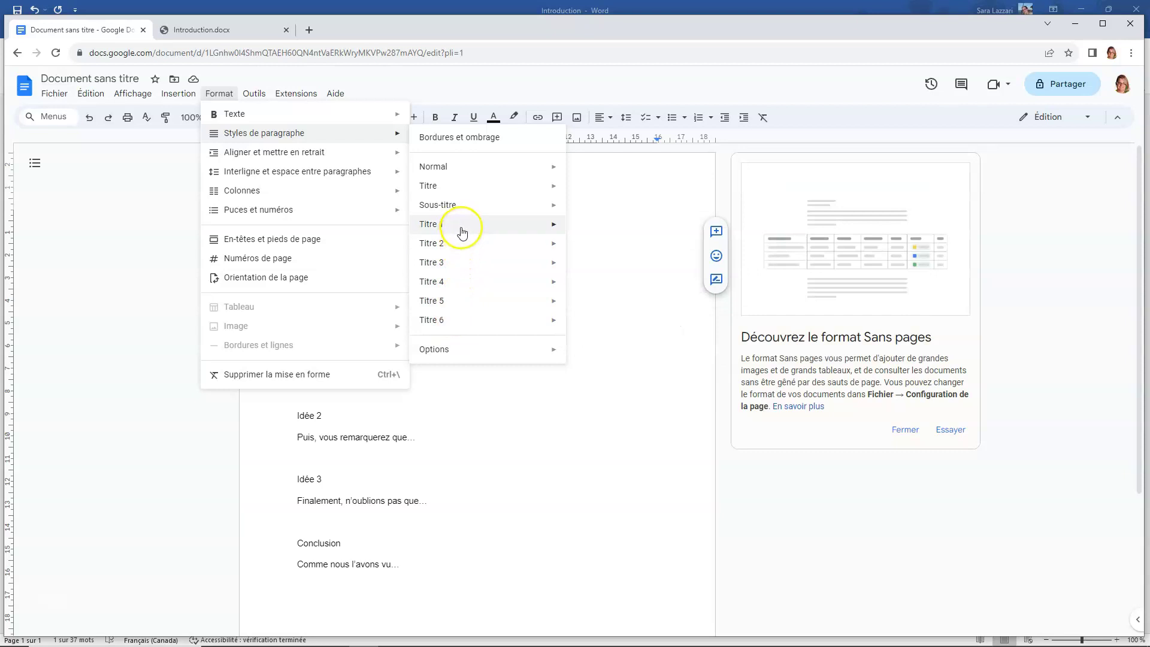
{"action": "mouse_move", "coordinate": [461, 229]}
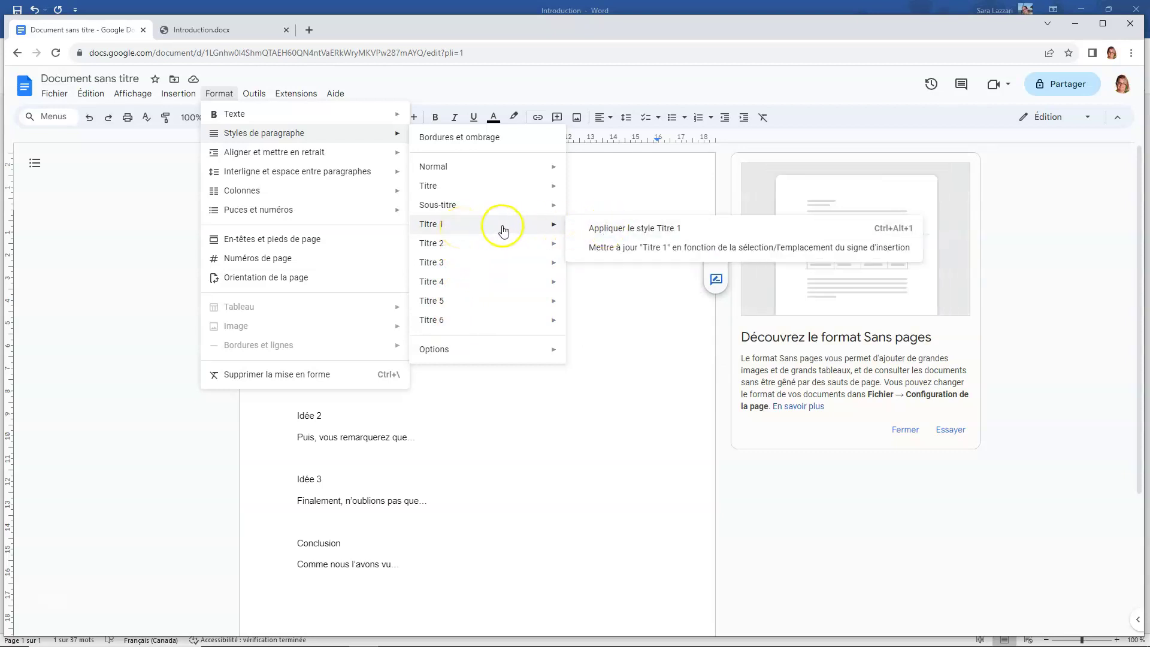
{"action": "left_click", "coordinate": [616, 232]}
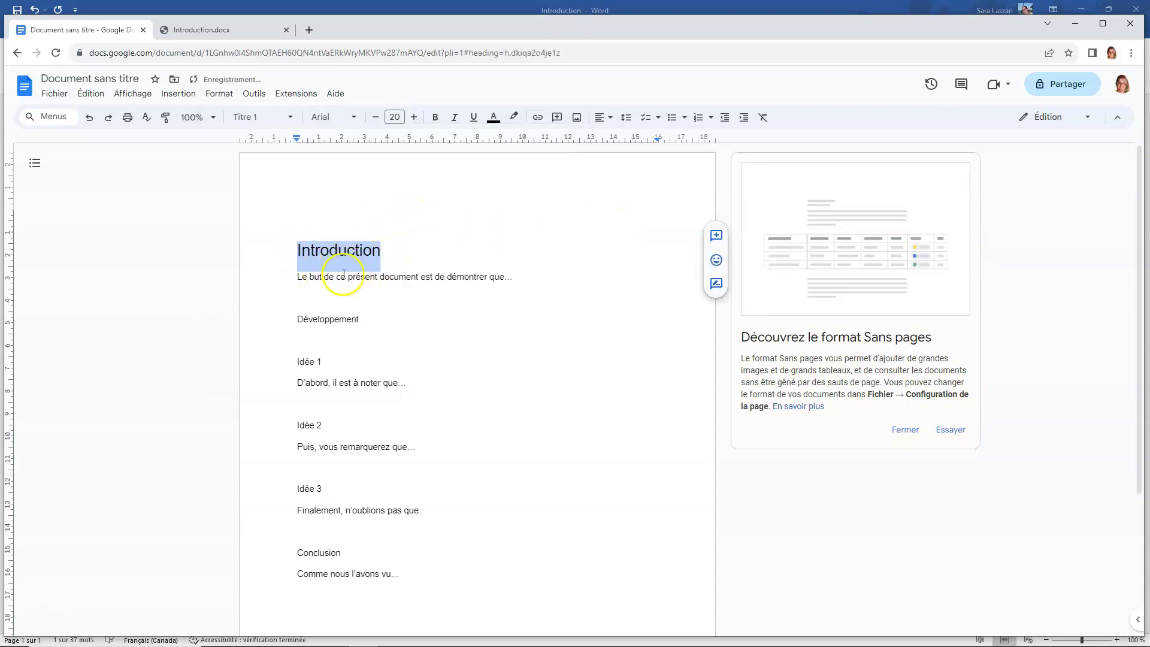
Switch to Introduction.docx in Word for the web and apply the Titre 1 style to the "Introduction" heading.
{"action": "left_click", "coordinate": [221, 31]}
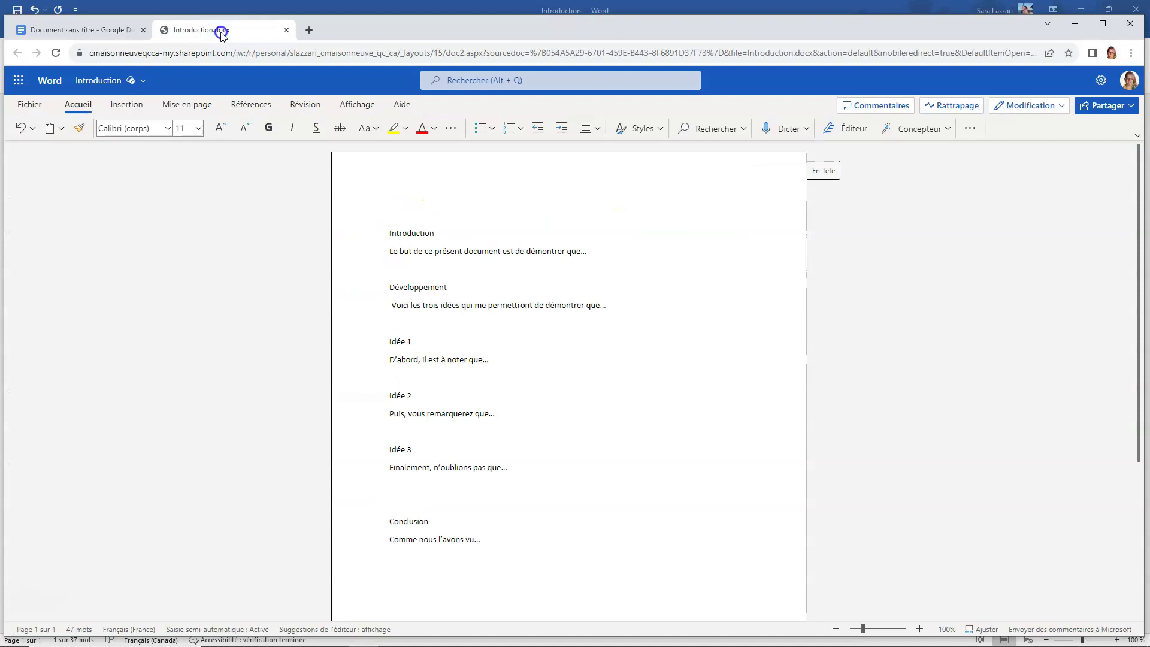
{"action": "left_click_drag", "start_coordinate": [432, 233], "coordinate": [387, 235]}
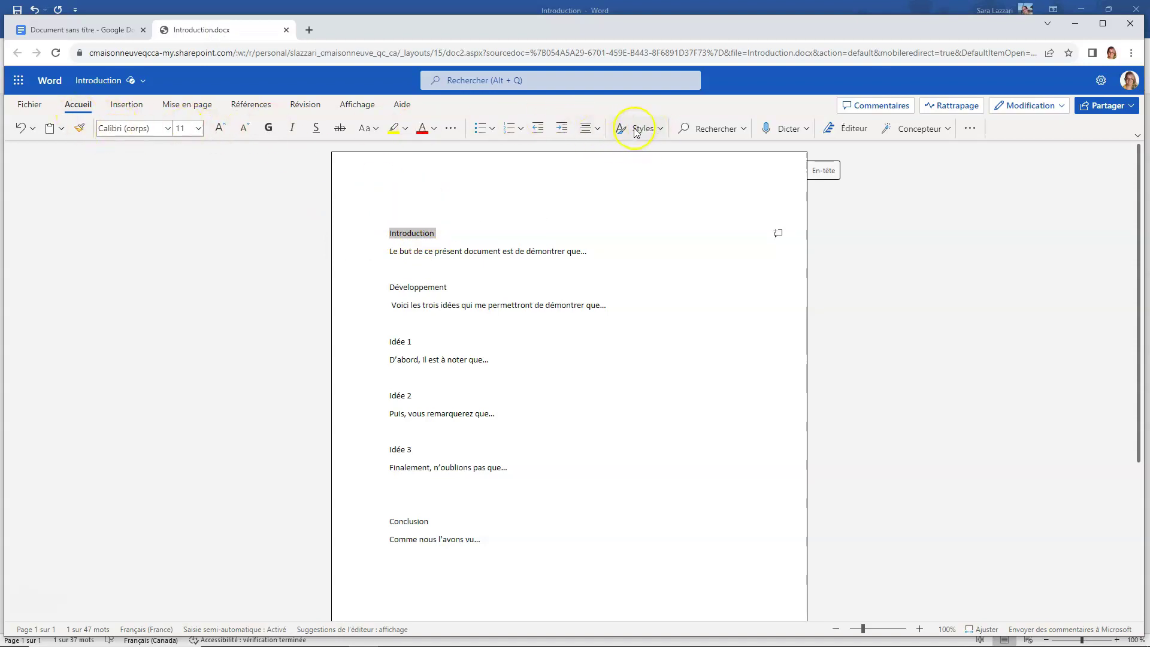
{"action": "left_click", "coordinate": [661, 129]}
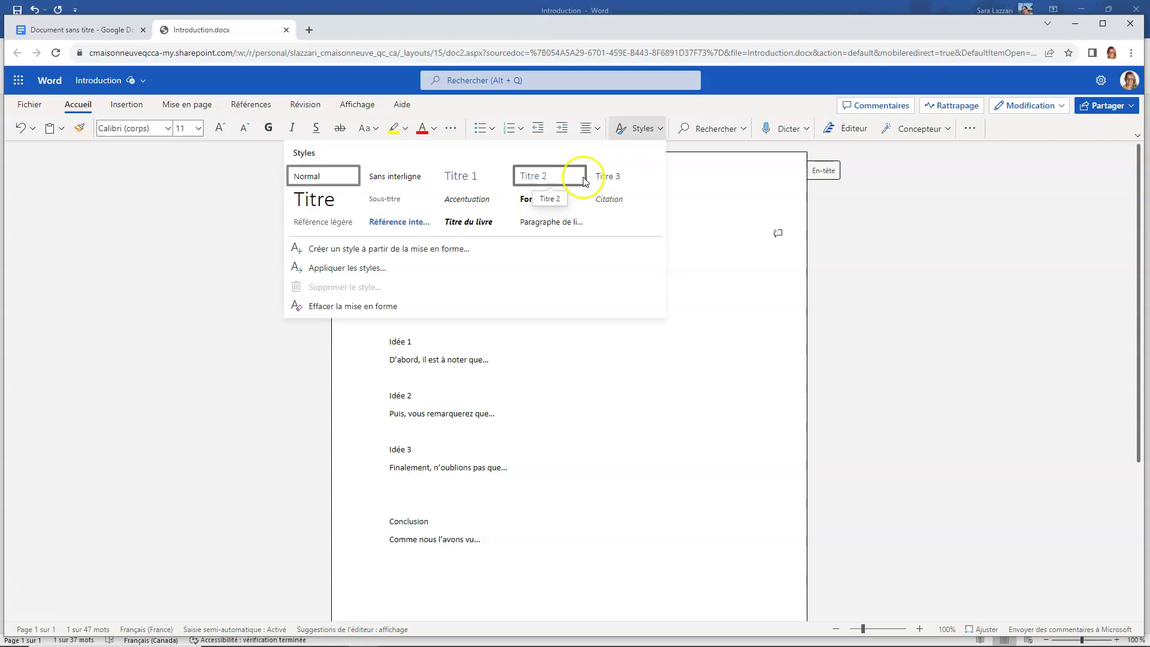
{"action": "left_click", "coordinate": [493, 180]}
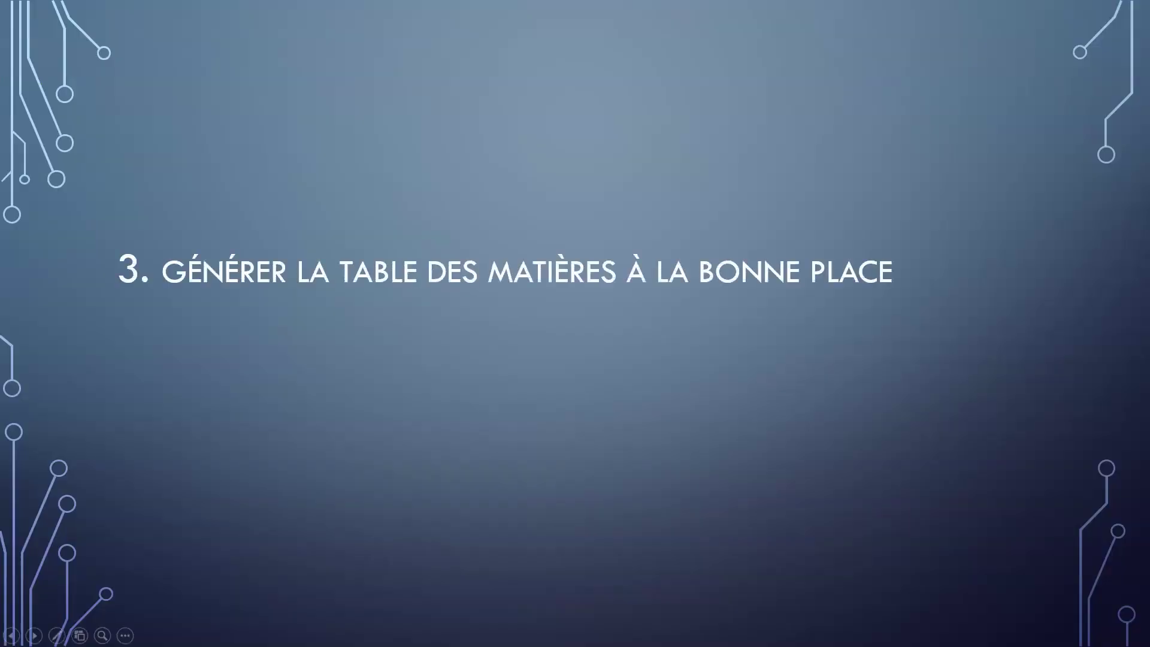
{"action": "key", "text": "Right"}
{"action": "key", "text": "Right"}
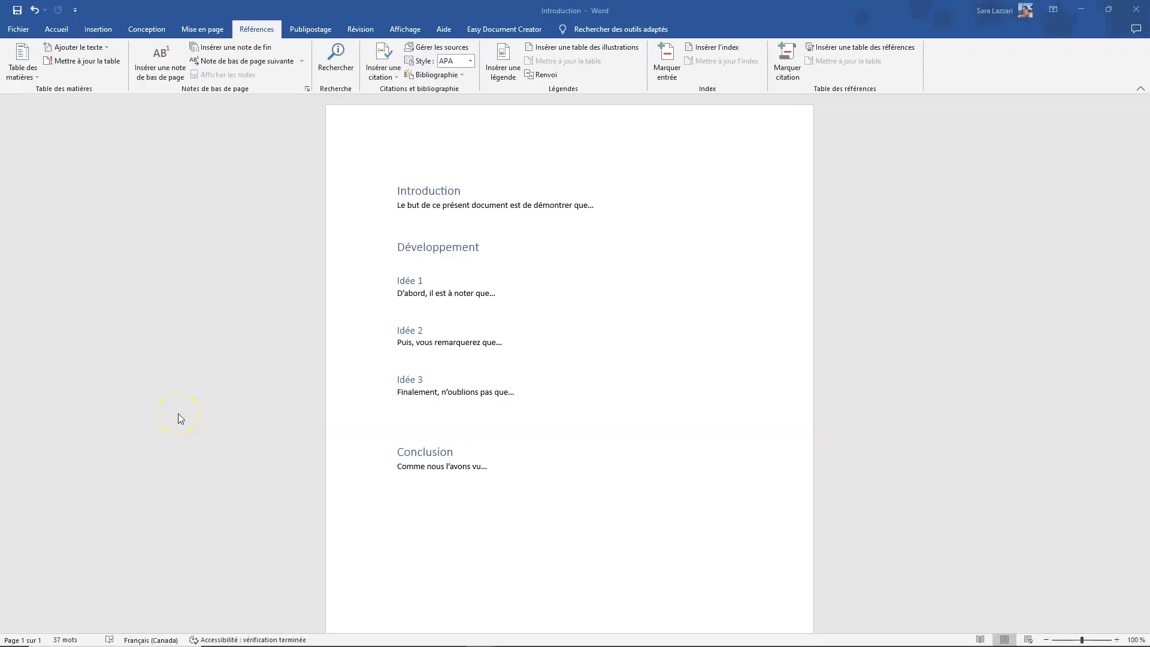
Insert the Table automatique 1 table of contents on the empty line above the "Introduction" heading.
{"action": "left_click", "coordinate": [405, 161]}
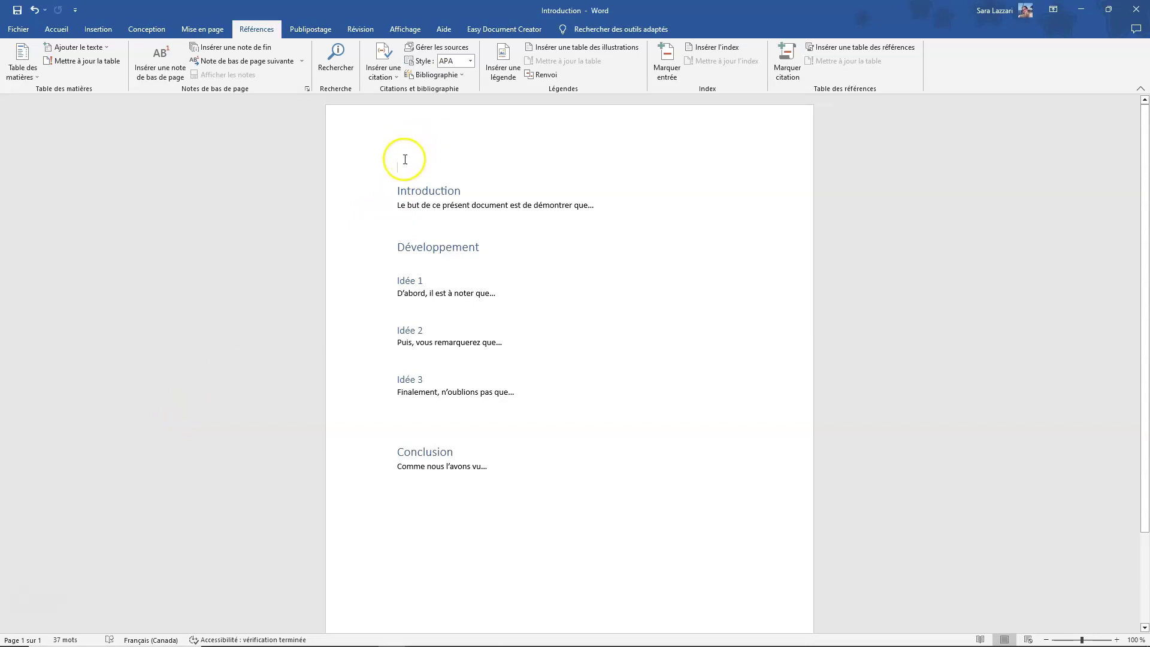
{"action": "left_click", "coordinate": [403, 167]}
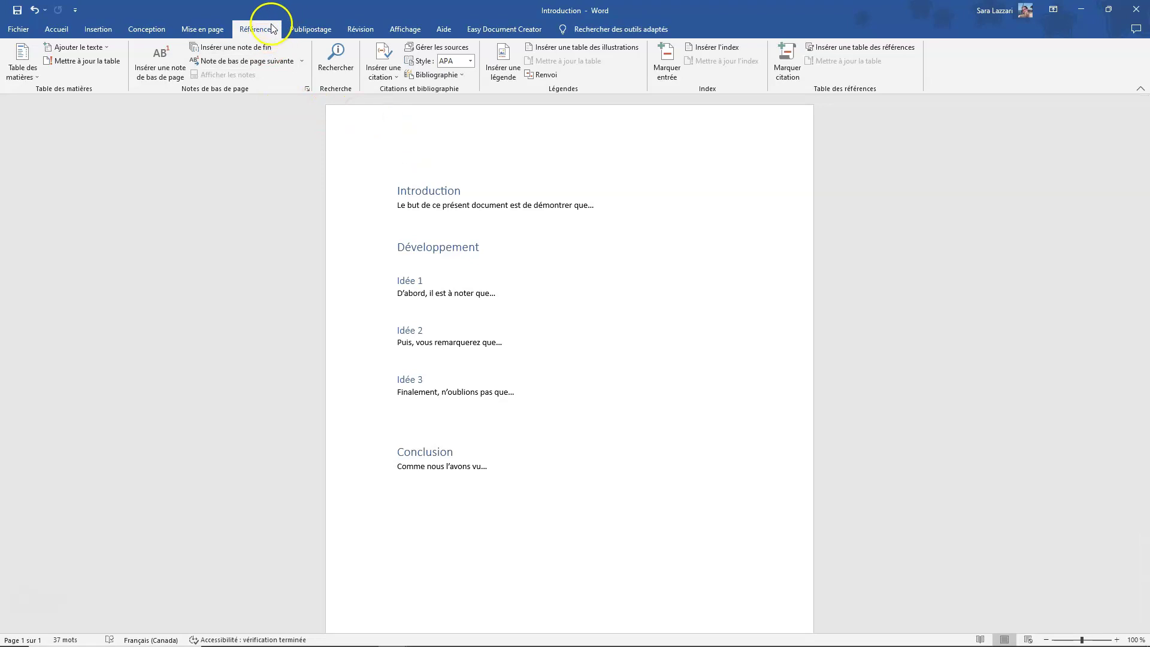
{"action": "left_click", "coordinate": [23, 77]}
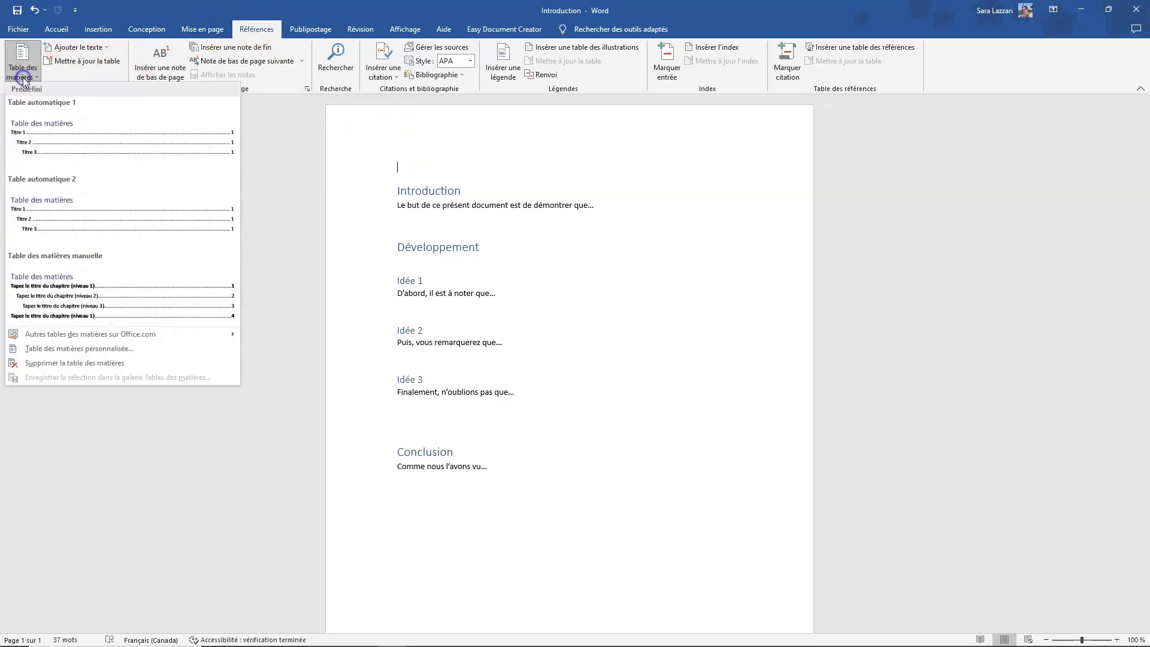
{"action": "left_click", "coordinate": [47, 139]}
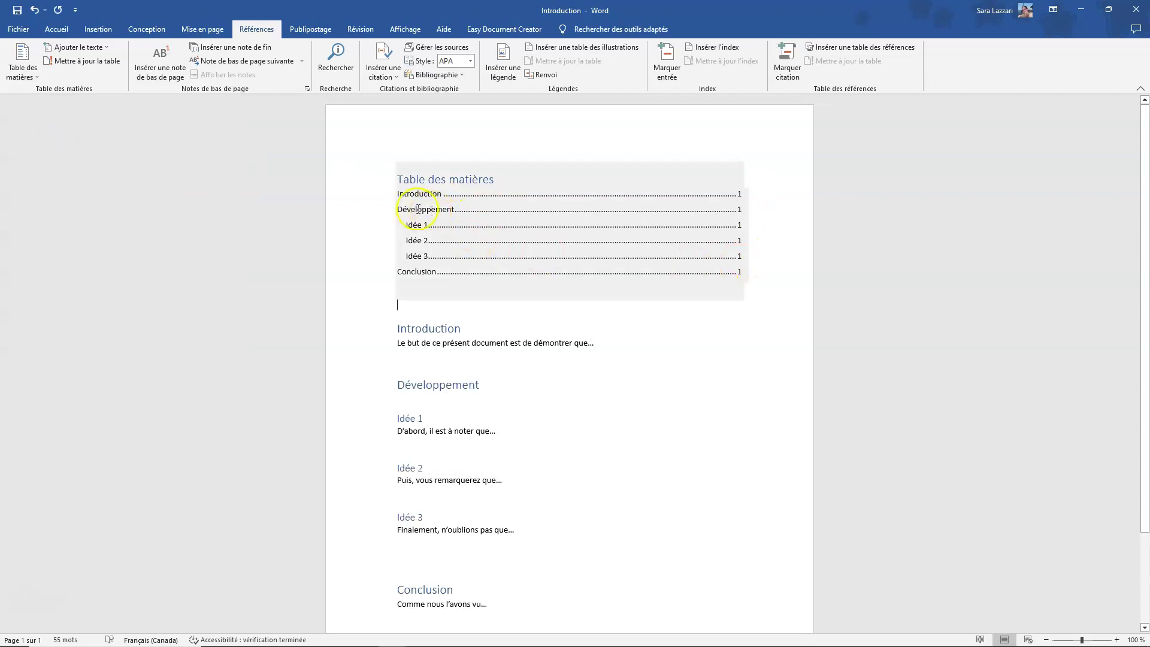
Update the new table of contents, refreshing the page numbers only.
{"action": "left_click", "coordinate": [410, 185]}
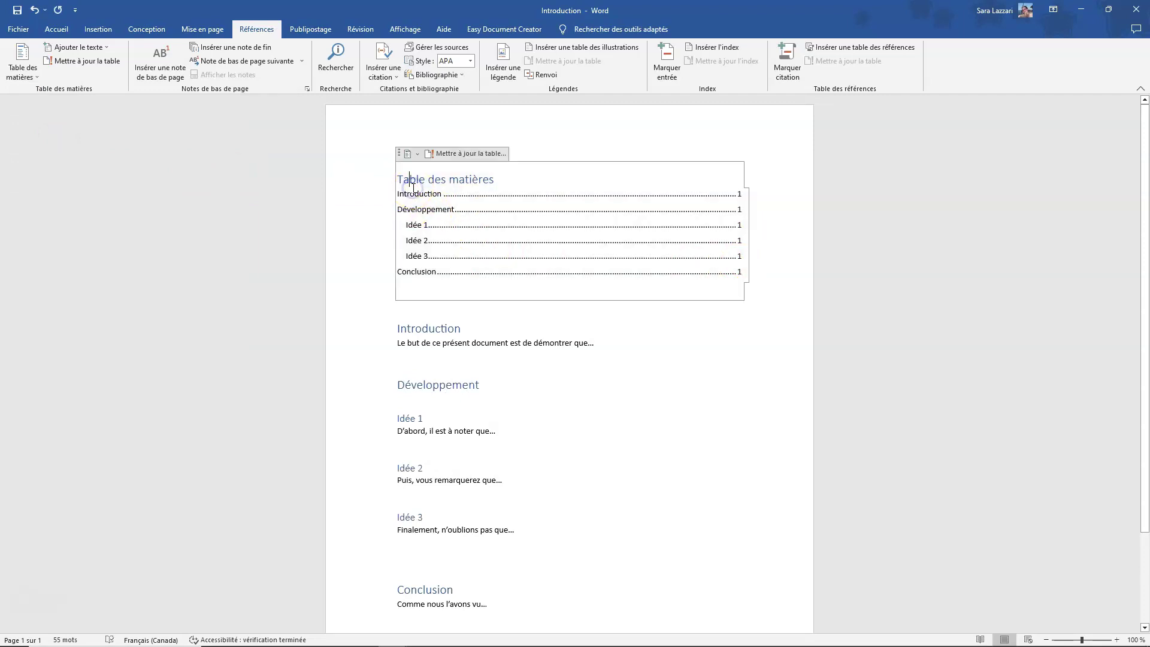
{"action": "left_click", "coordinate": [446, 154]}
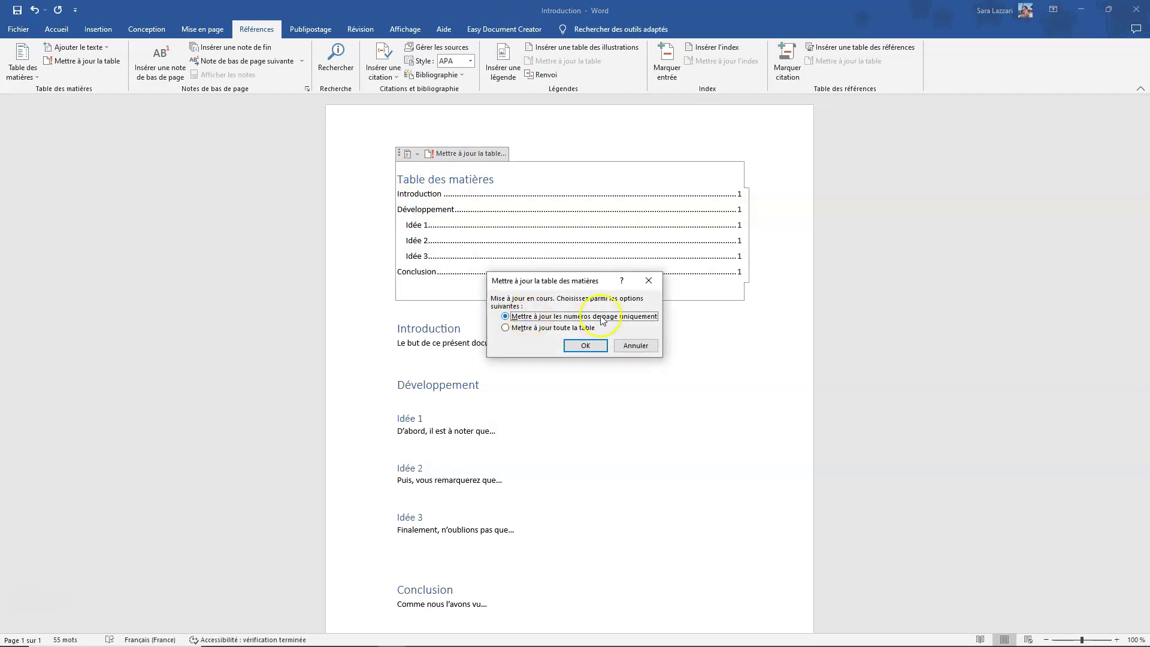
{"action": "left_click", "coordinate": [584, 345]}
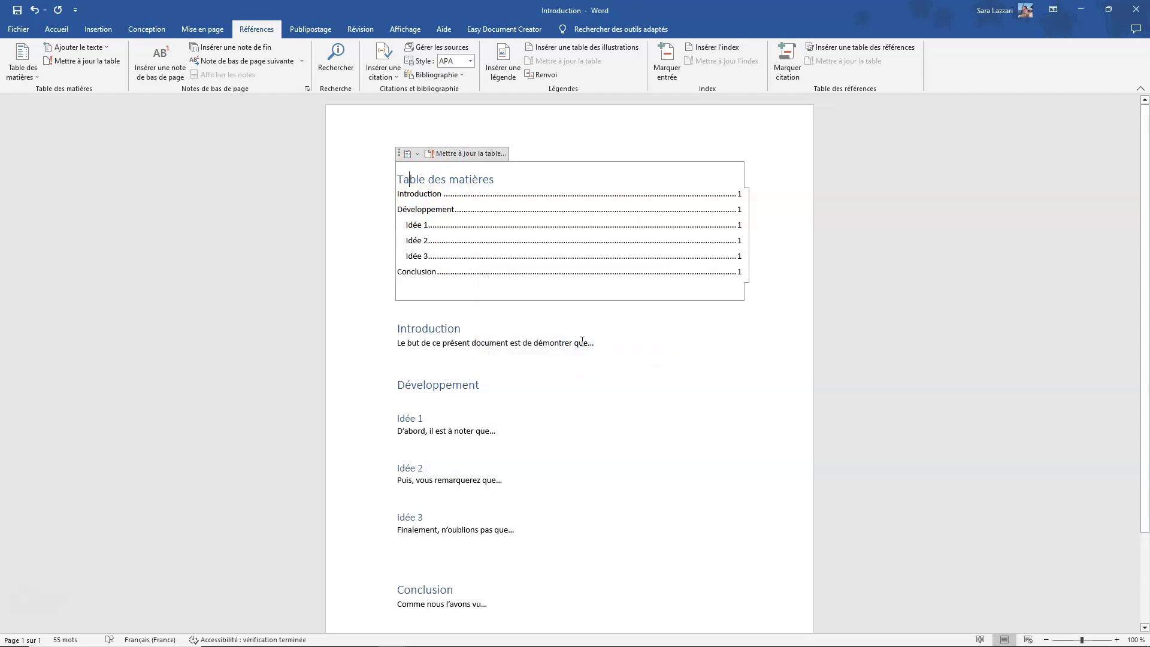
Switch to the English Word document in the remote desktop session and insert a custom table of contents with the default settings above "Introduction".
{"action": "mouse_move", "coordinate": [506, 635]}
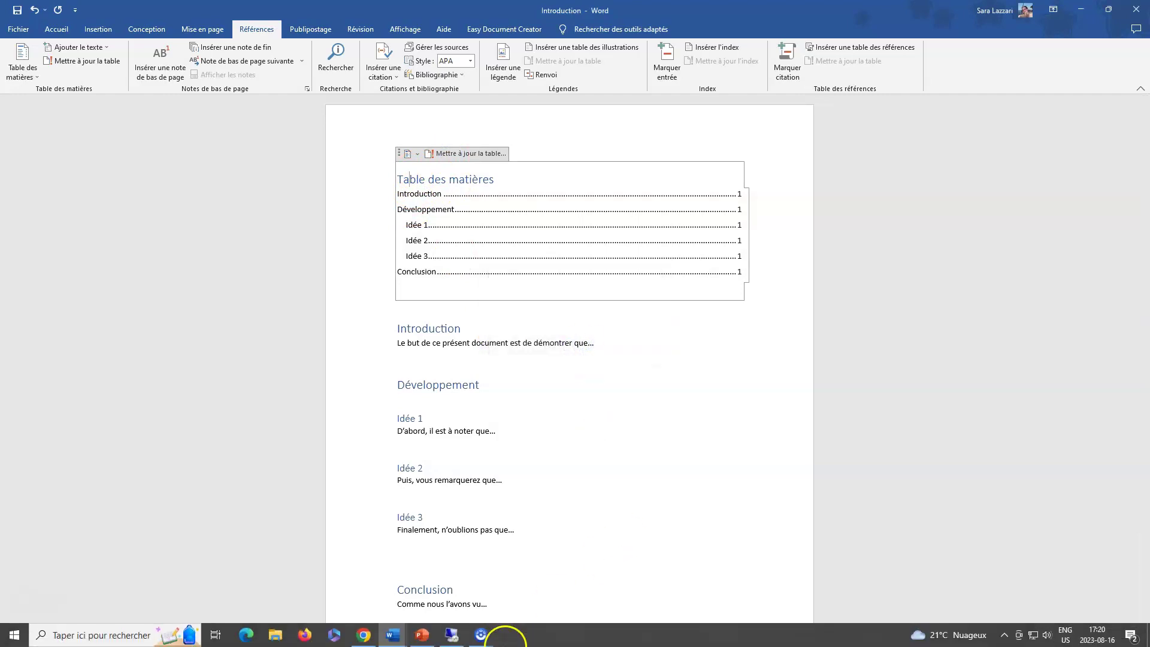
{"action": "left_click", "coordinate": [451, 637]}
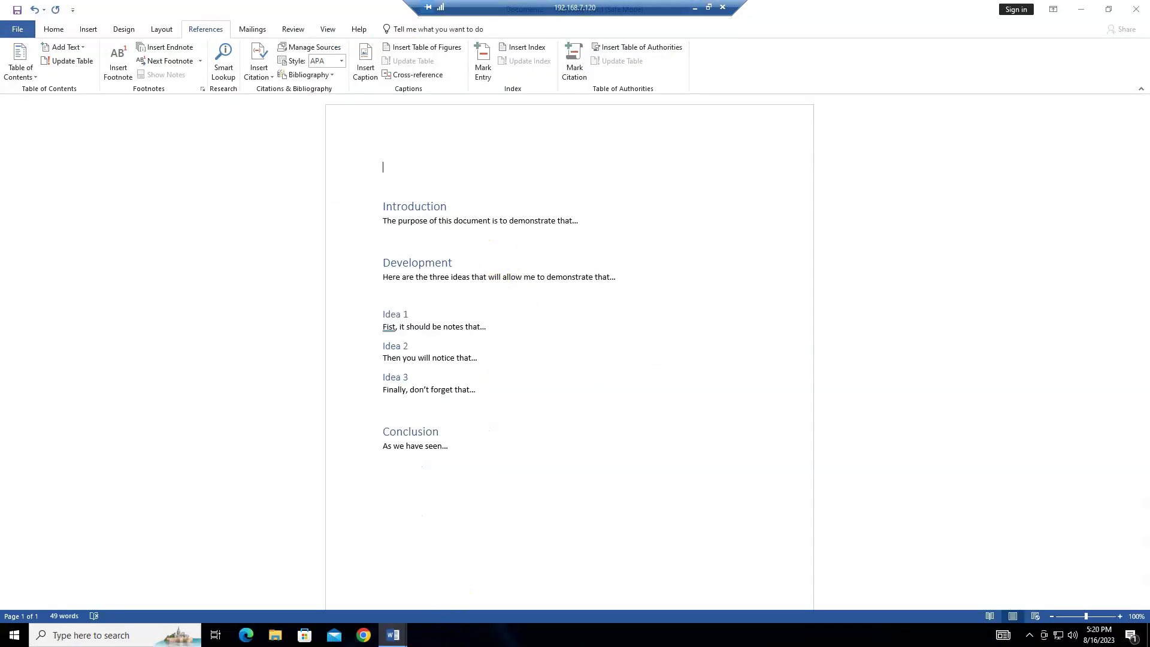
{"action": "left_click", "coordinate": [19, 67]}
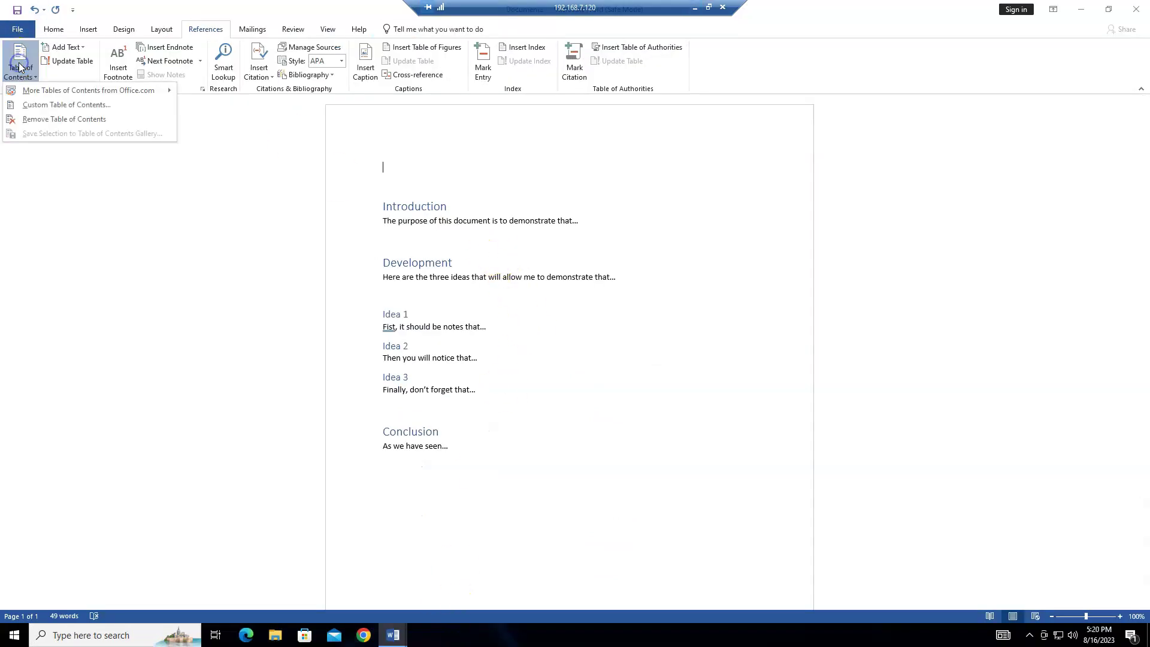
{"action": "left_click", "coordinate": [90, 107]}
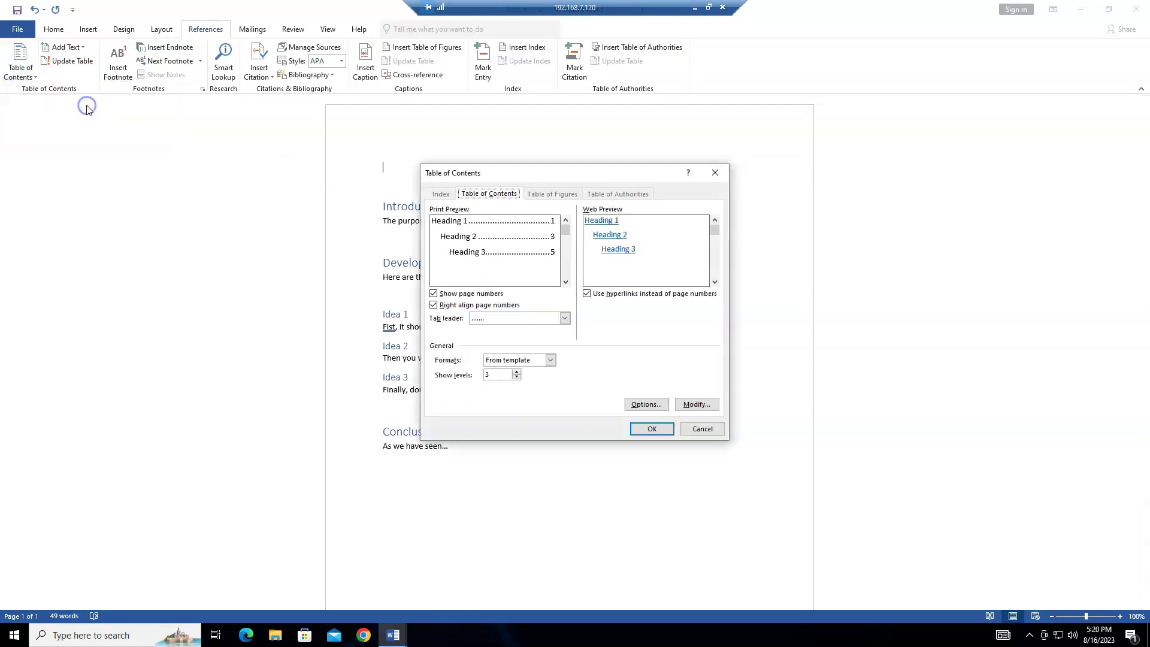
{"action": "left_click", "coordinate": [653, 430]}
{"action": "left_click", "coordinate": [560, 353]}
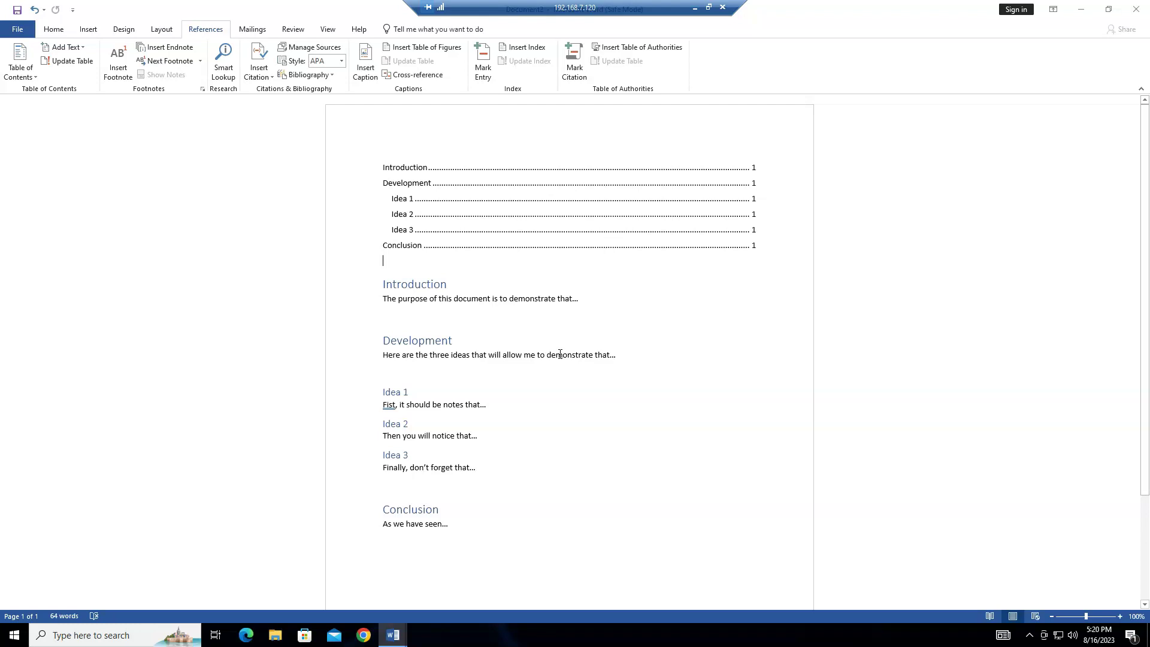
Leave the remote session, switch to Introduction.docx in Word for the web in Chrome, and insert a table of contents above "Introduction".
{"action": "left_click", "coordinate": [695, 8]}
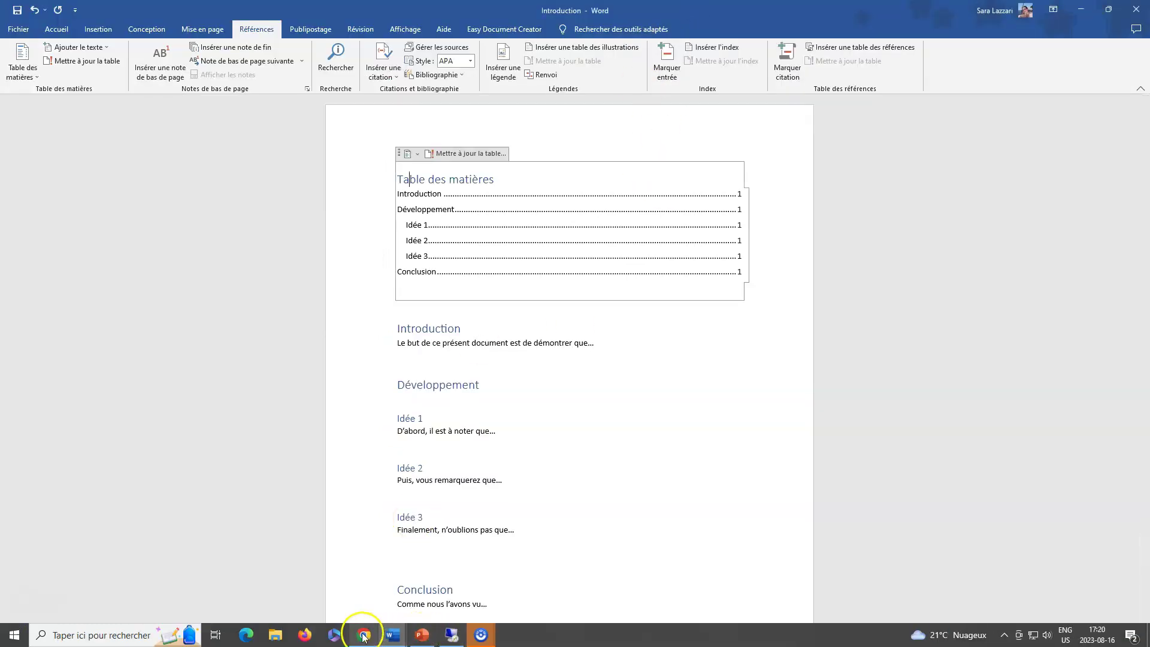
{"action": "left_click", "coordinate": [363, 635]}
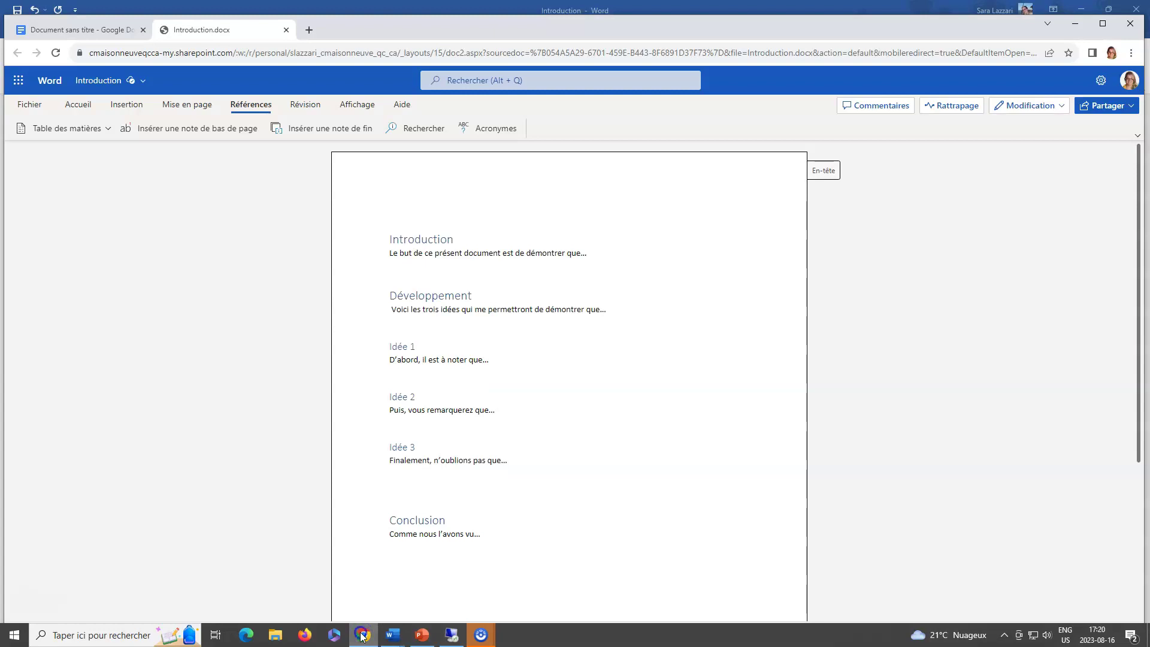
{"action": "left_click", "coordinate": [363, 635]}
{"action": "left_click", "coordinate": [362, 635]}
{"action": "left_click", "coordinate": [168, 167]}
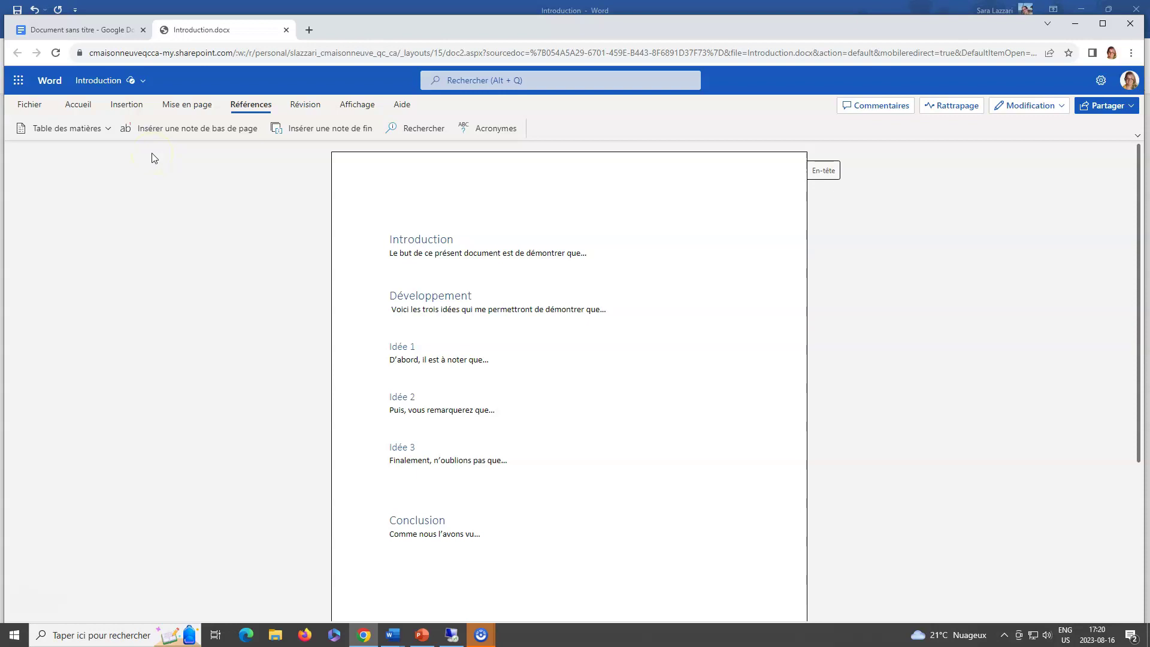
{"action": "left_click", "coordinate": [400, 217]}
{"action": "left_click", "coordinate": [92, 130]}
{"action": "left_click", "coordinate": [103, 156]}
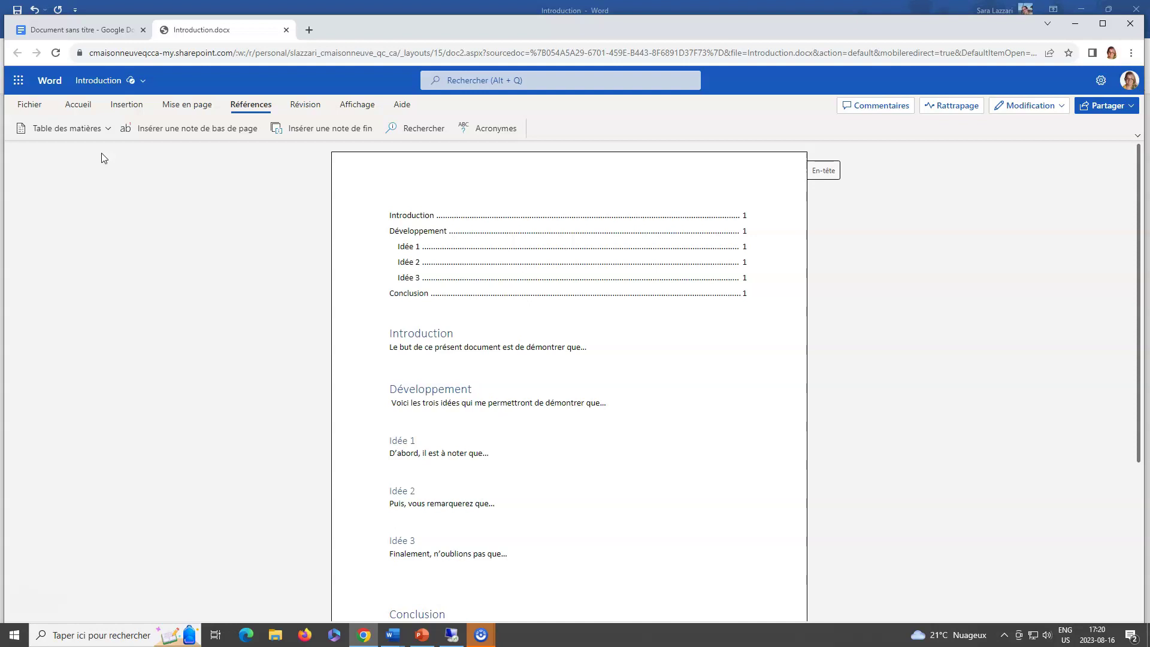
Switch to the Google Docs document and insert a table of contents with page numbers and no leader lines above the "Introduction" heading.
{"action": "left_click", "coordinate": [82, 30]}
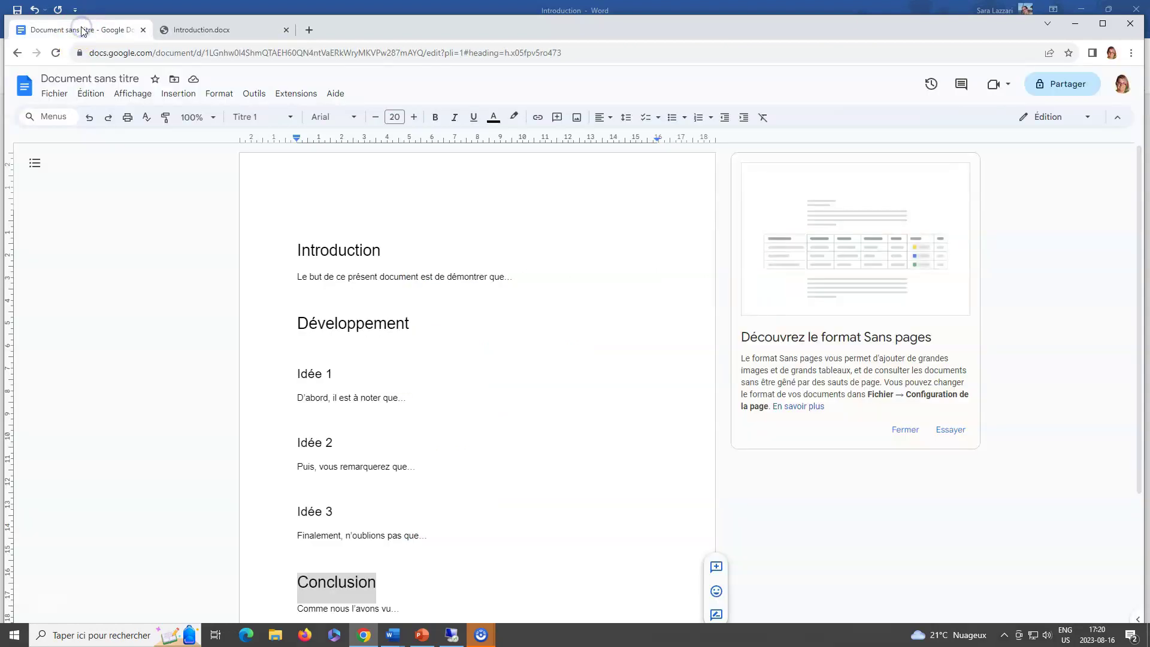
{"action": "left_click", "coordinate": [309, 220]}
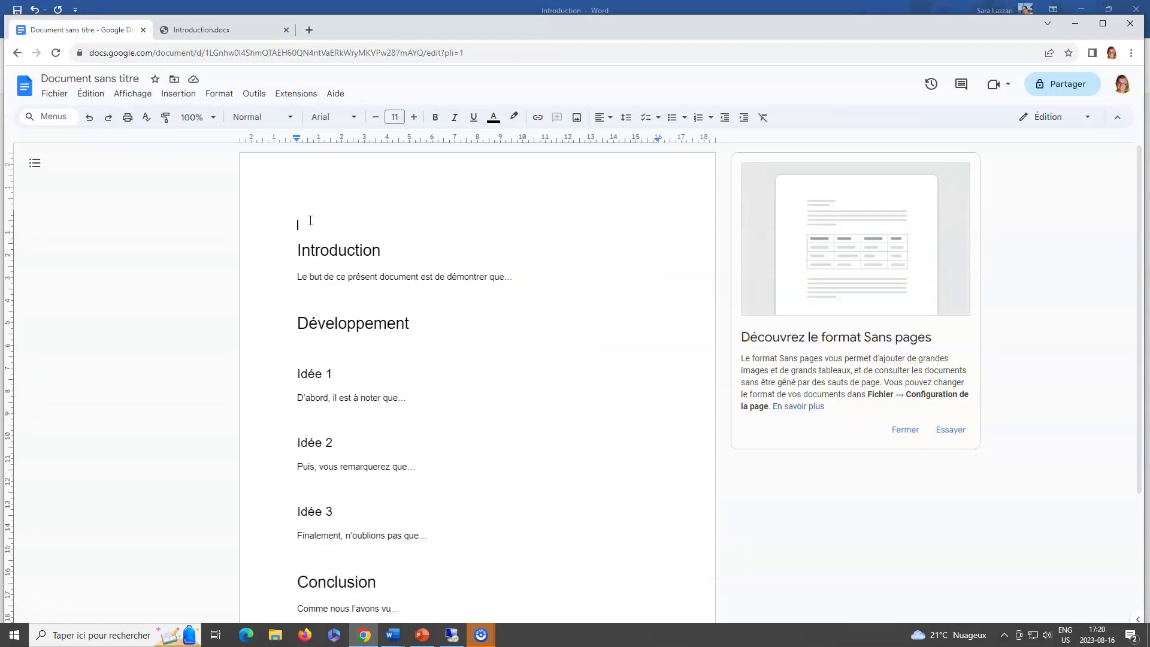
{"action": "left_click", "coordinate": [173, 94]}
{"action": "mouse_move", "coordinate": [226, 540]}
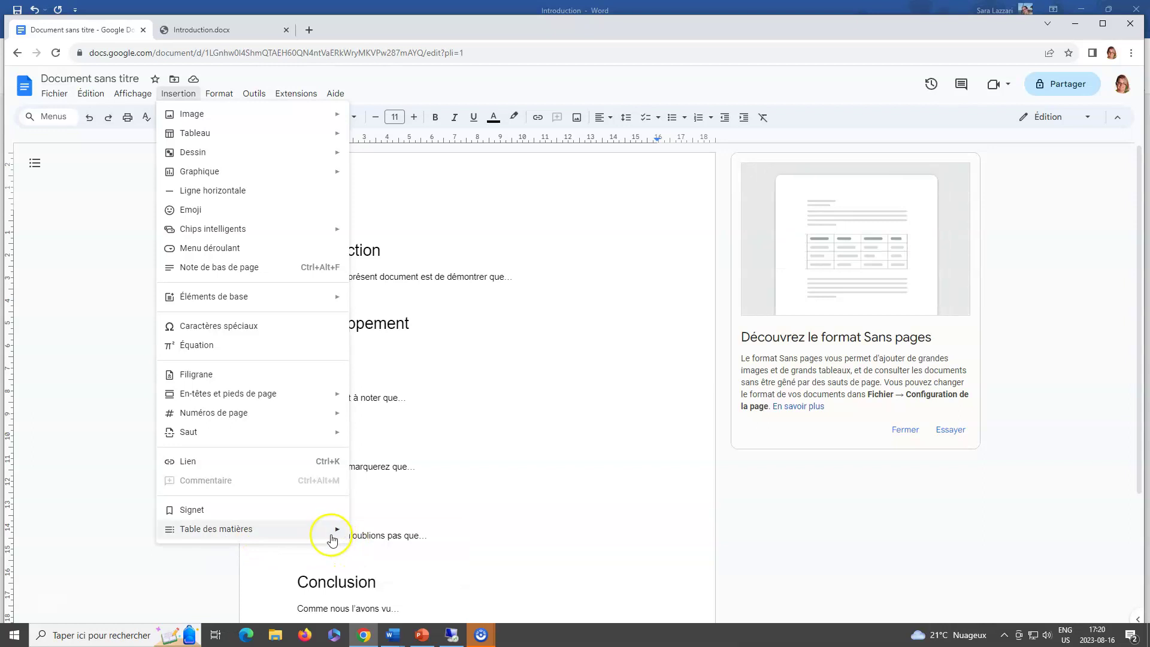
{"action": "left_click", "coordinate": [372, 542]}
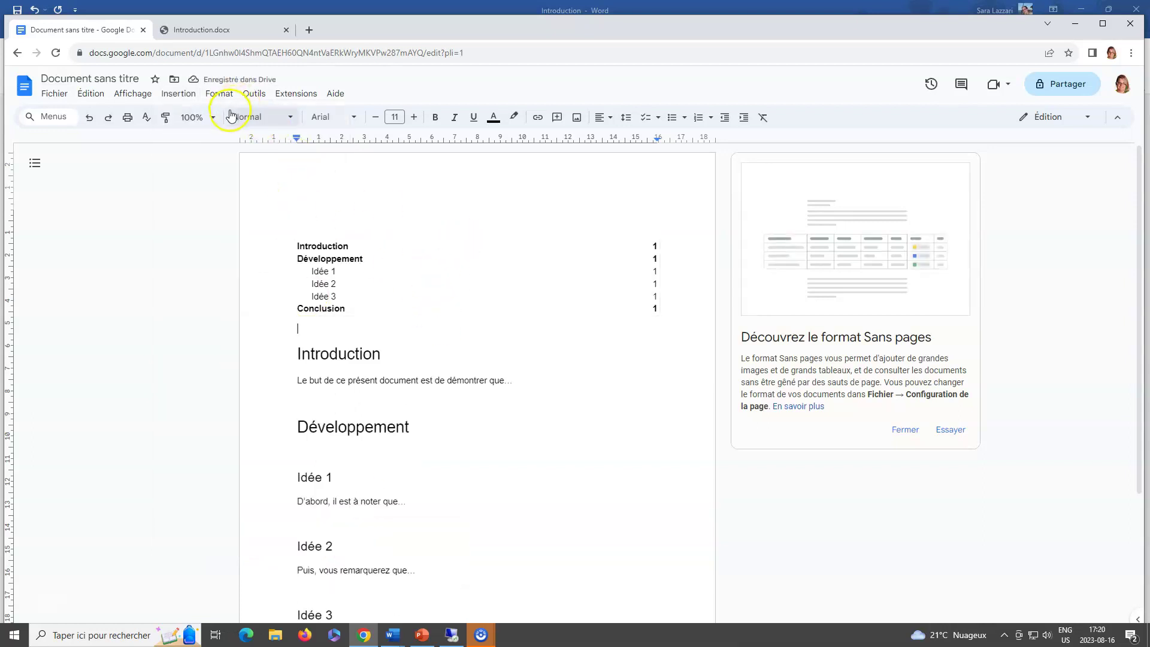
Insert a second table of contents with dotted leader lines below the first one.
{"action": "left_click", "coordinate": [219, 94]}
{"action": "left_click", "coordinate": [177, 94]}
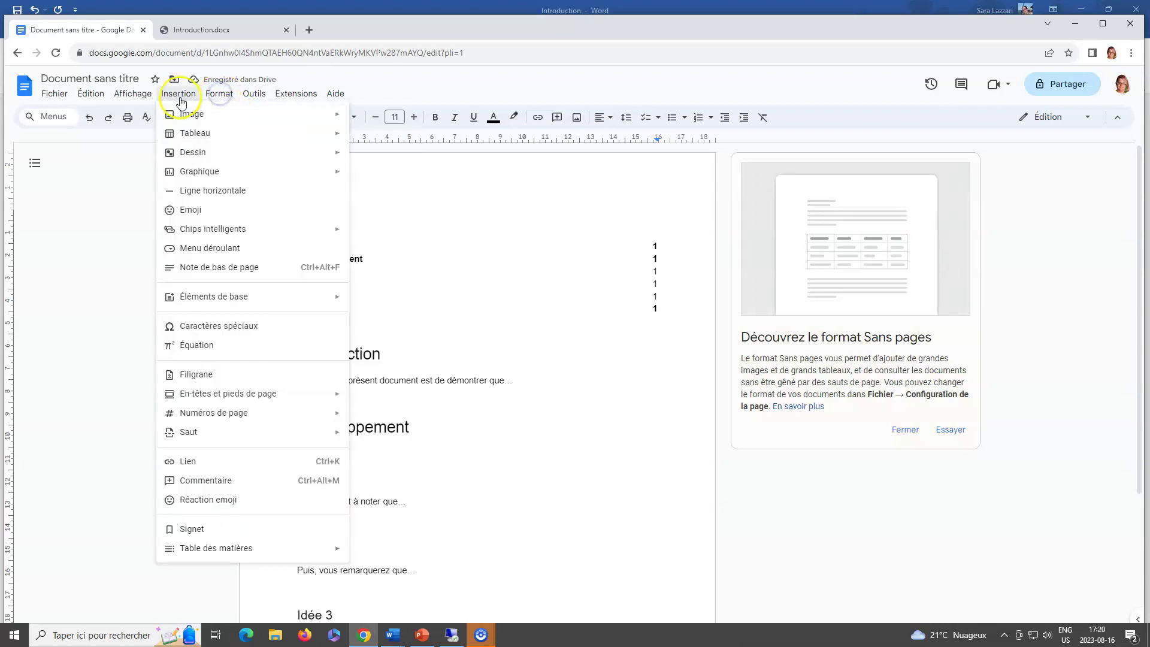
{"action": "left_click", "coordinate": [395, 578]}
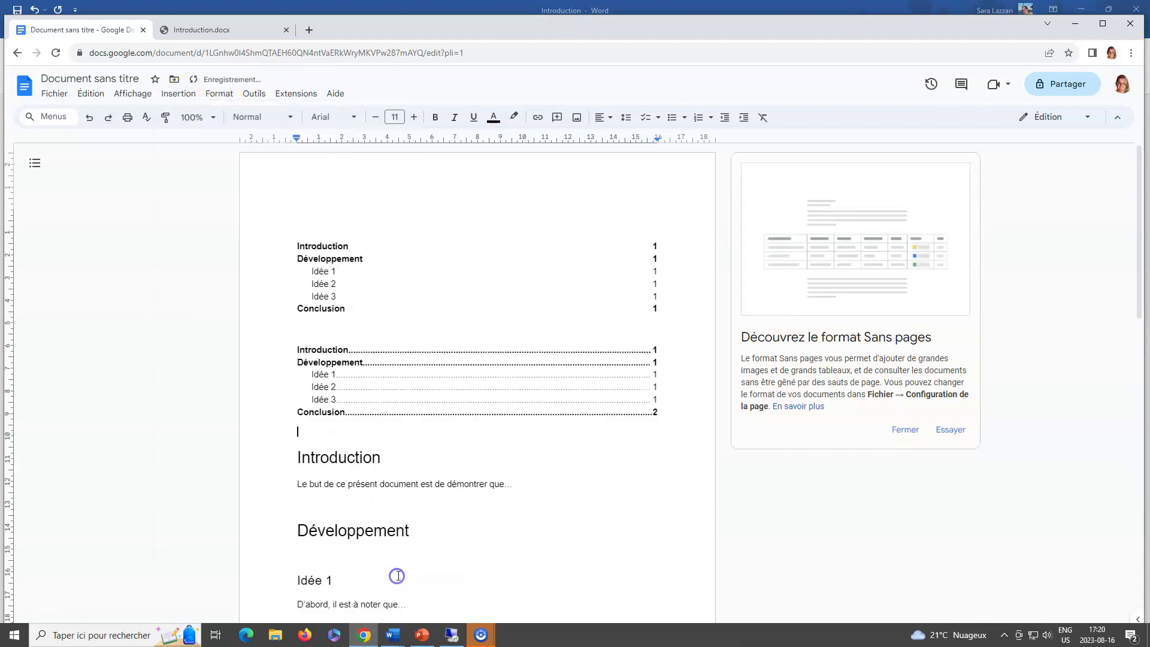
Delete the upper table of contents without leader lines and refresh the remaining dotted one.
{"action": "left_click", "coordinate": [336, 296]}
{"action": "left_click_drag", "start_coordinate": [298, 246], "coordinate": [645, 324]}
{"action": "key", "text": "Delete"}
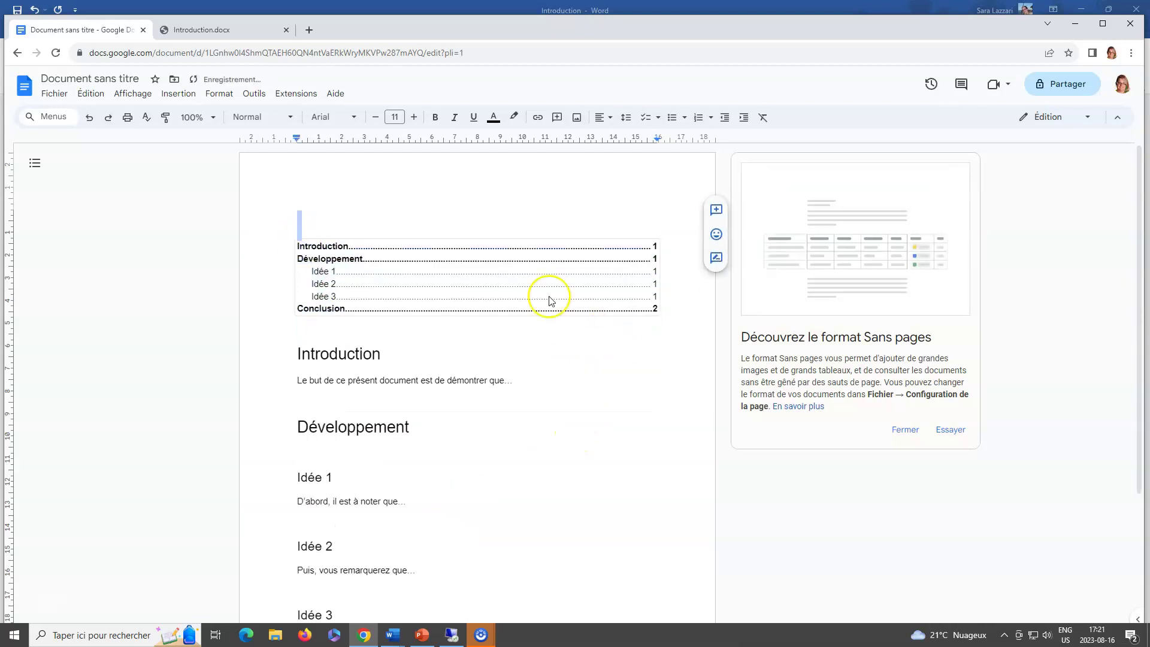
{"action": "left_click", "coordinate": [314, 259]}
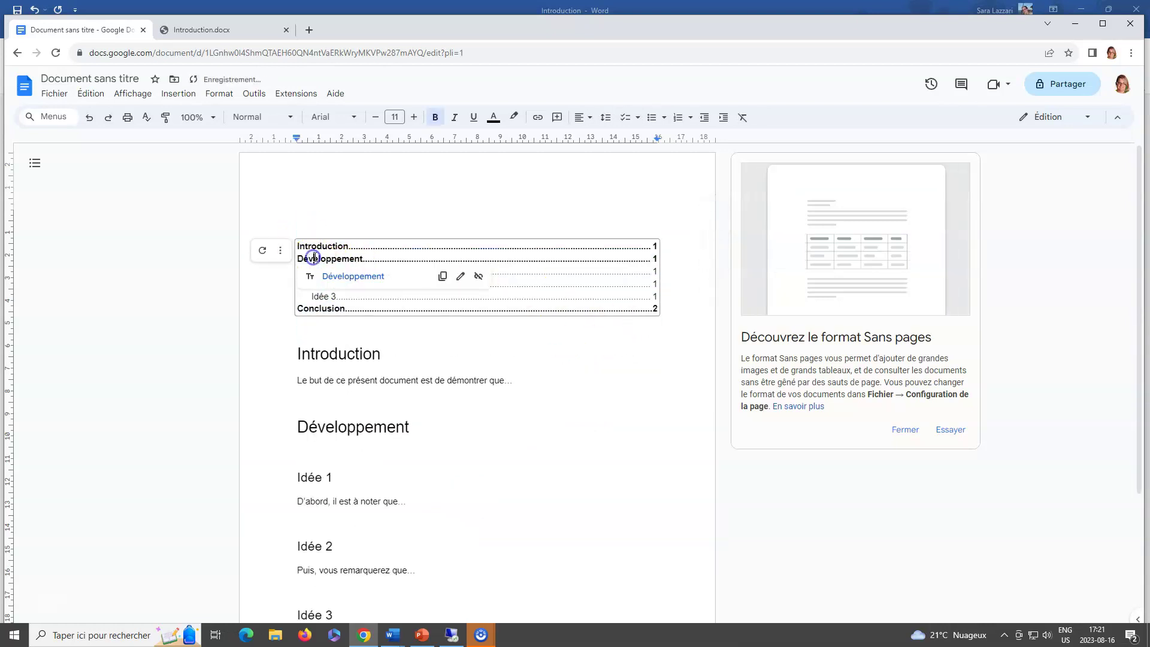
{"action": "left_click", "coordinate": [262, 252]}
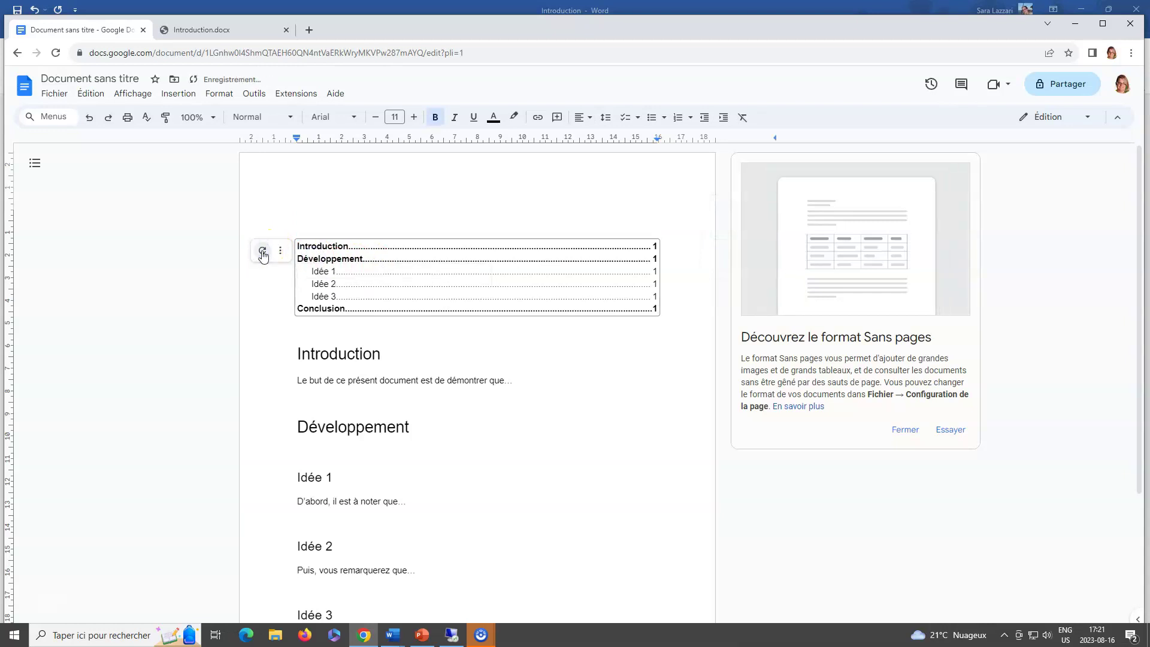